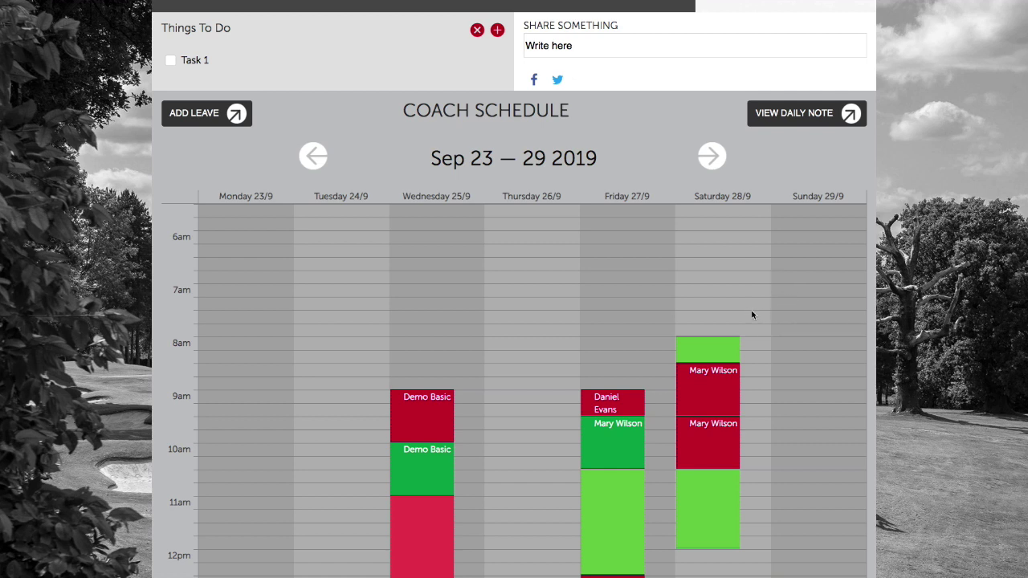
scroll(750, 328, down, 3)
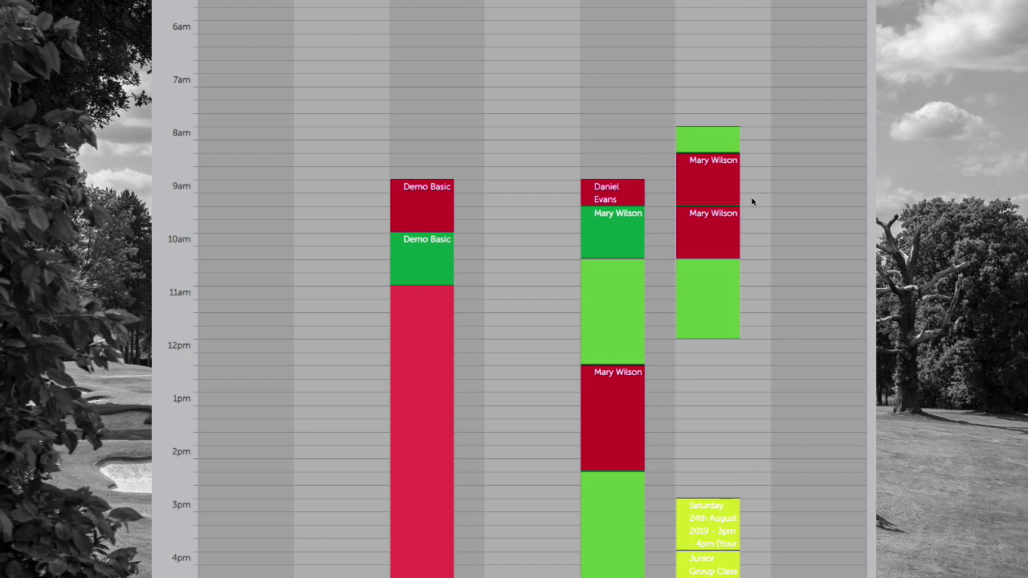
scroll(712, 269, down, 1)
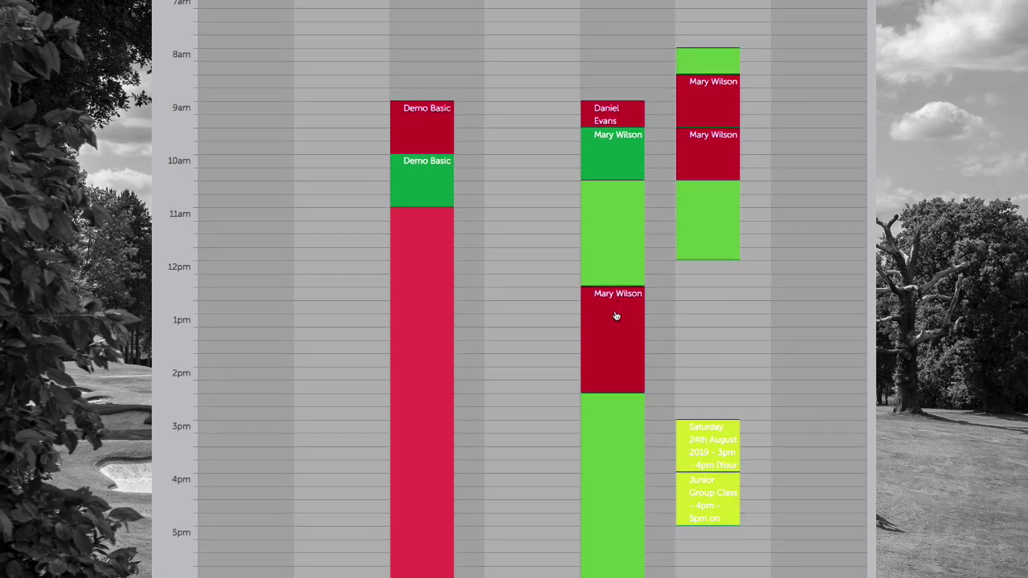
scroll(616, 315, up, 2)
scroll(615, 318, down, 2)
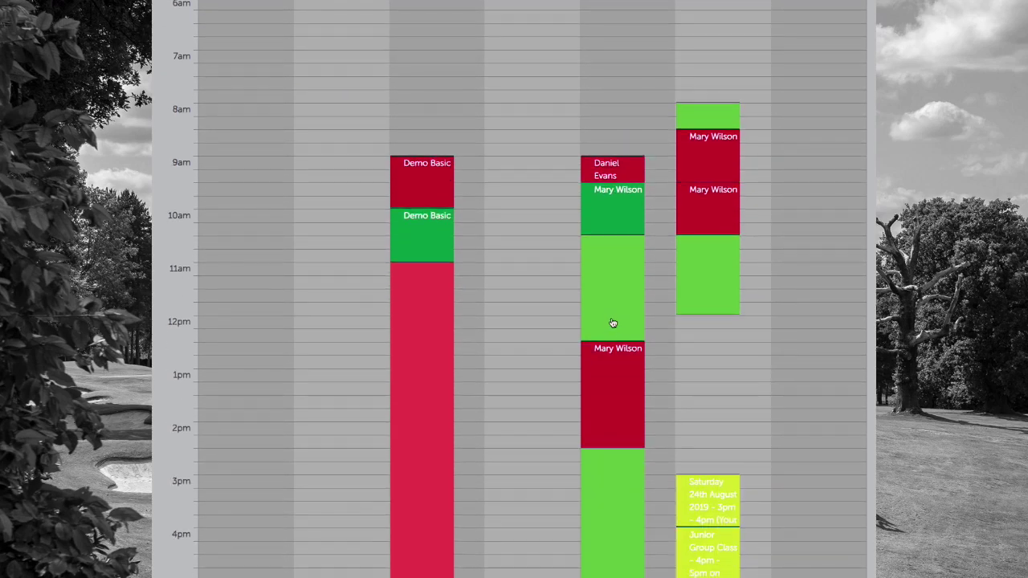
click(624, 377)
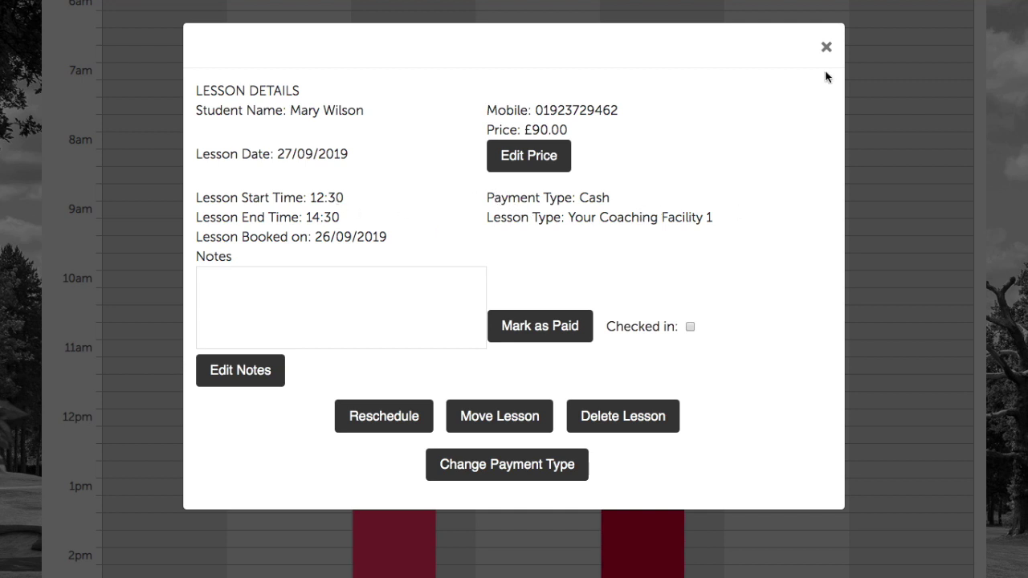
click(826, 46)
scroll(771, 199, up, 4)
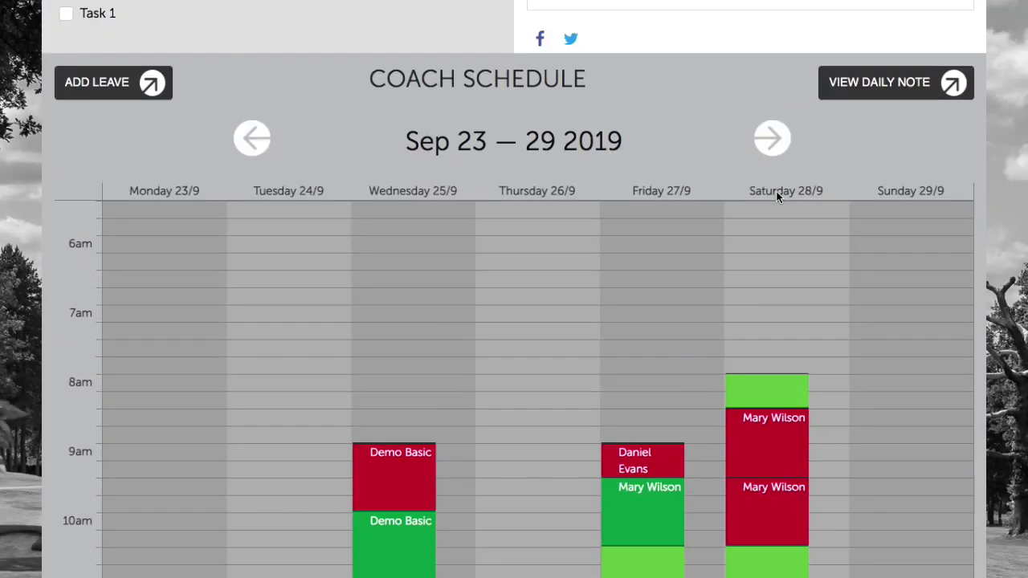
scroll(803, 427, down, 1)
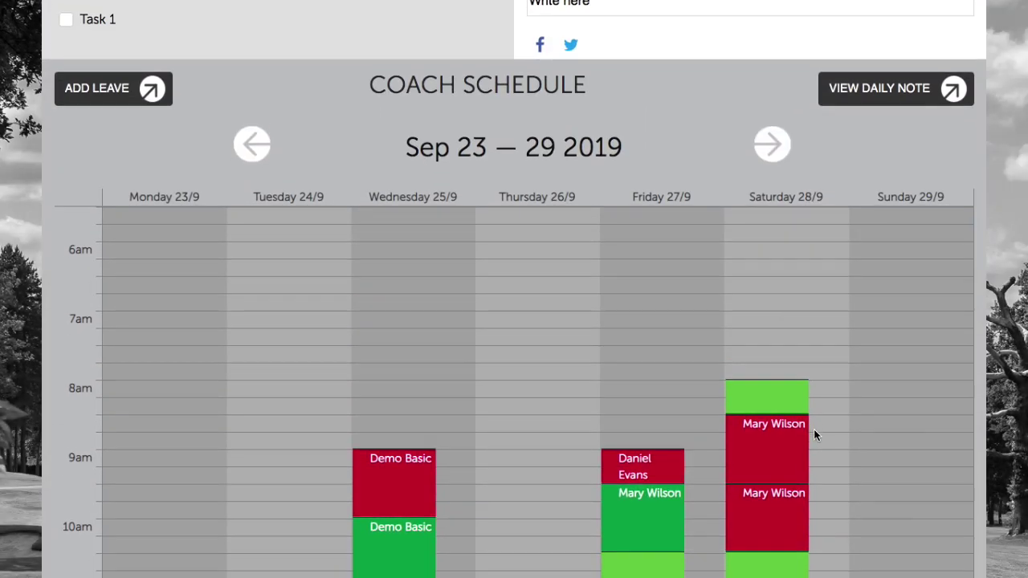
click(771, 452)
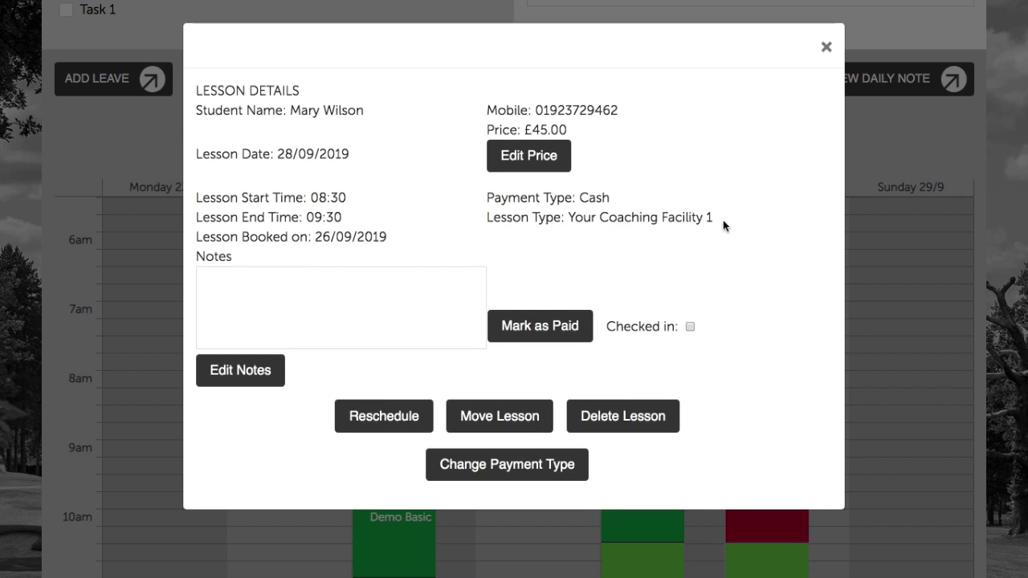
click(826, 46)
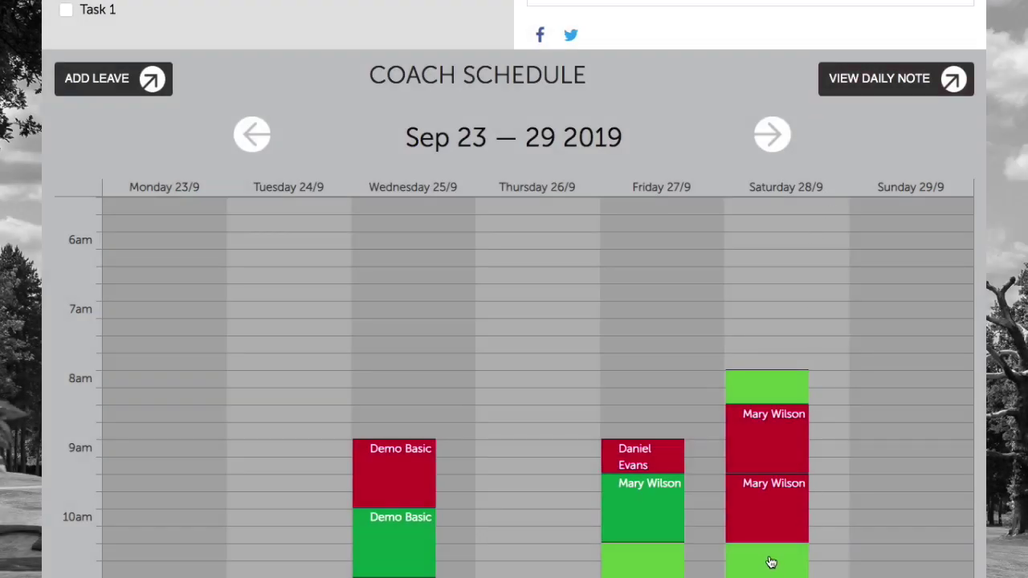
click(778, 527)
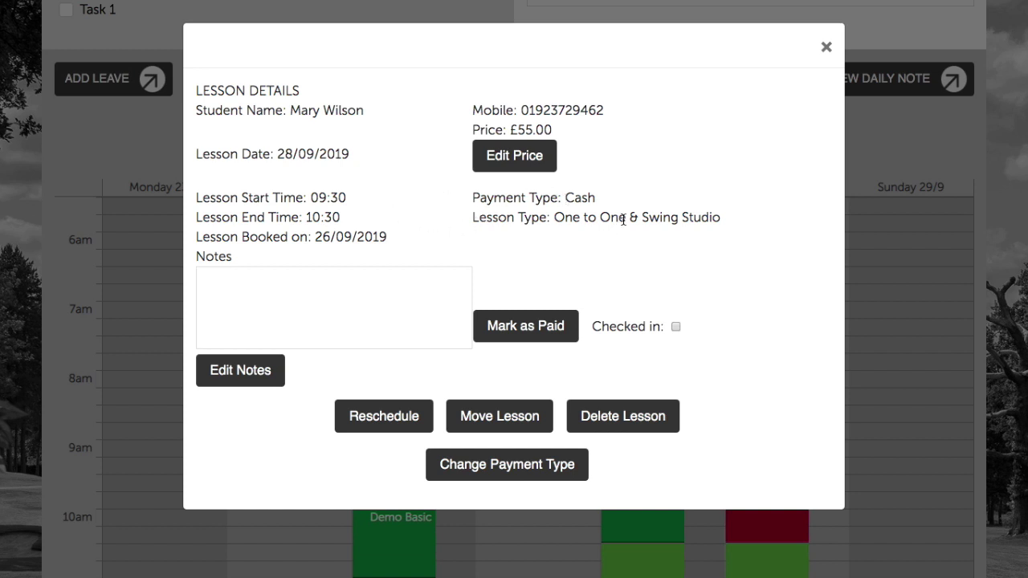
click(827, 50)
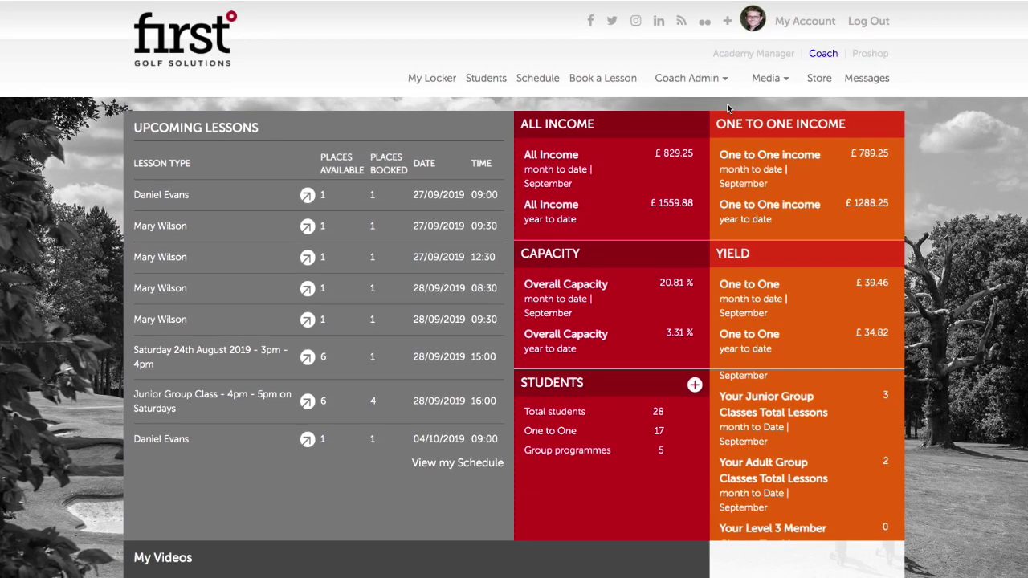
Filter Coach Admin's voucher list by the student's first name.
mouse_move(689, 78)
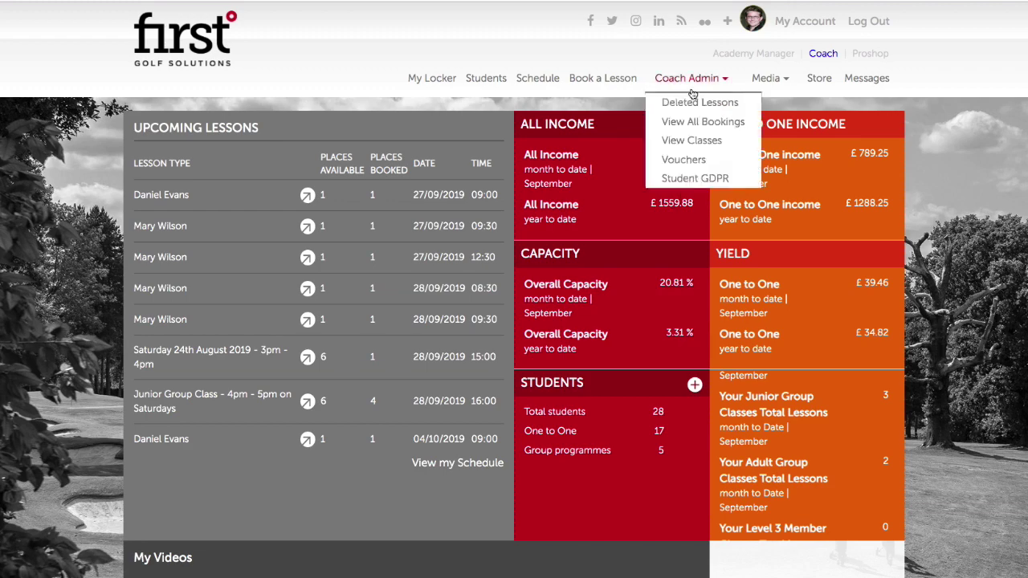
click(689, 159)
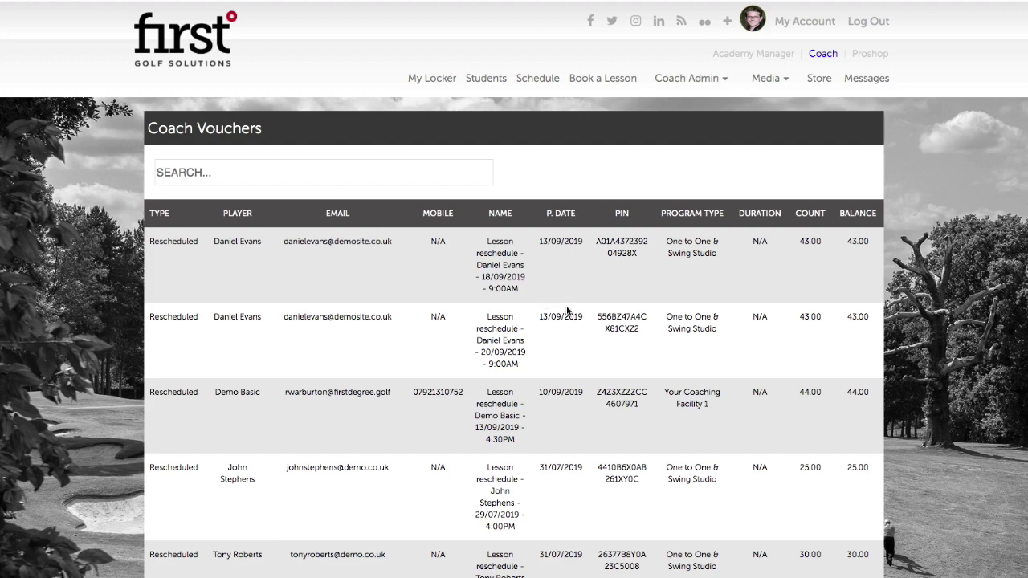
scroll(566, 311, down, 1)
click(204, 157)
text(mary)
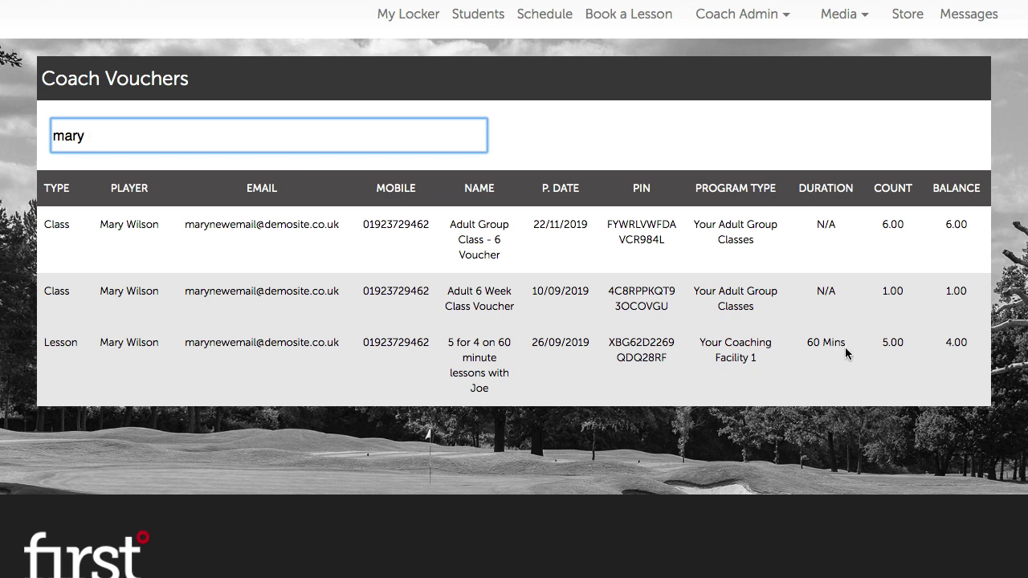
Back on the coach schedule, look over the Friday 12:30 lesson's details.
click(420, 27)
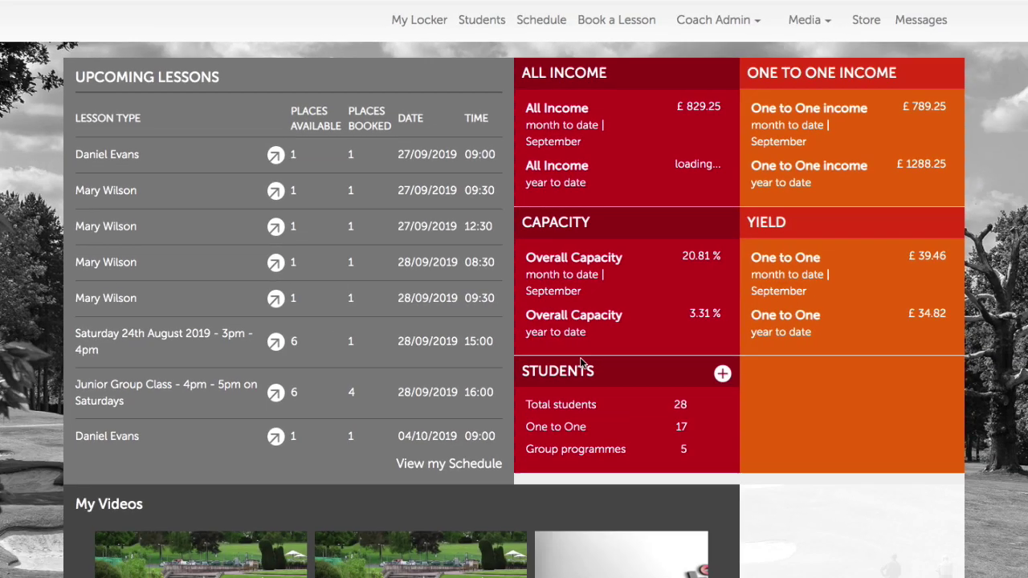
scroll(572, 354, down, 15)
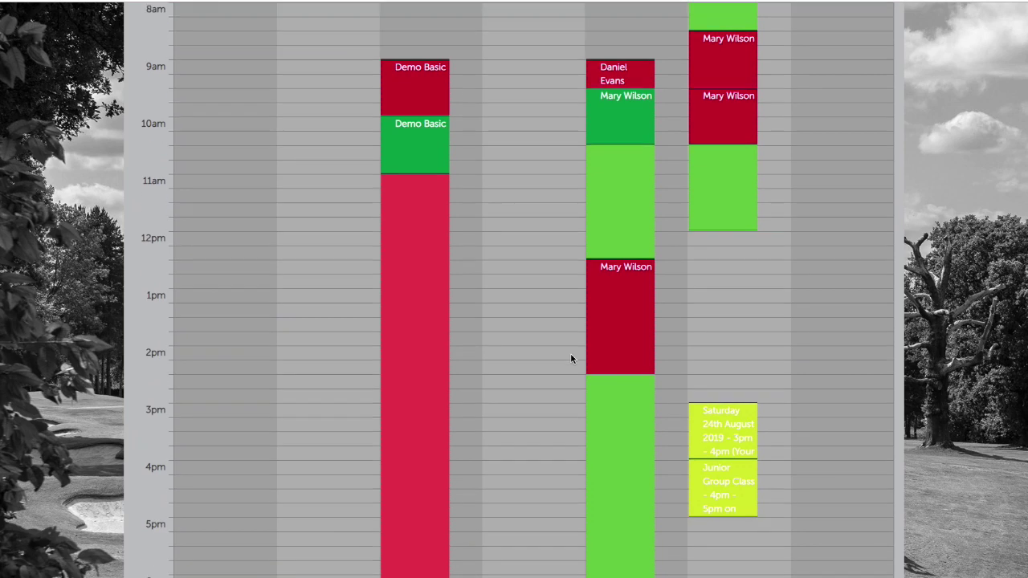
click(608, 316)
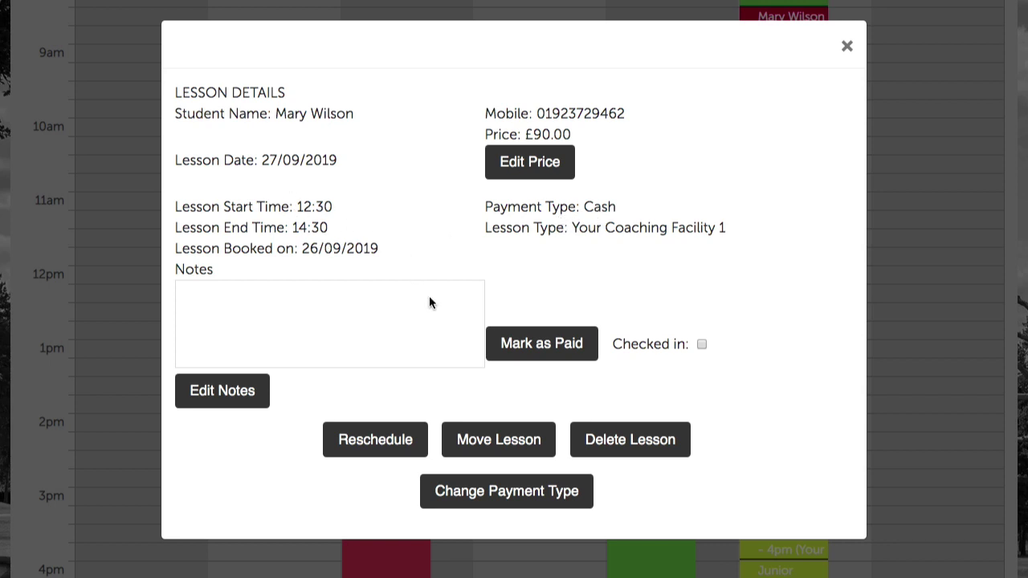
click(847, 46)
Check the Saturday 09:30 lesson, then open the 28/09 08:30 lesson (Cash, £45.00).
scroll(836, 244, up, 2)
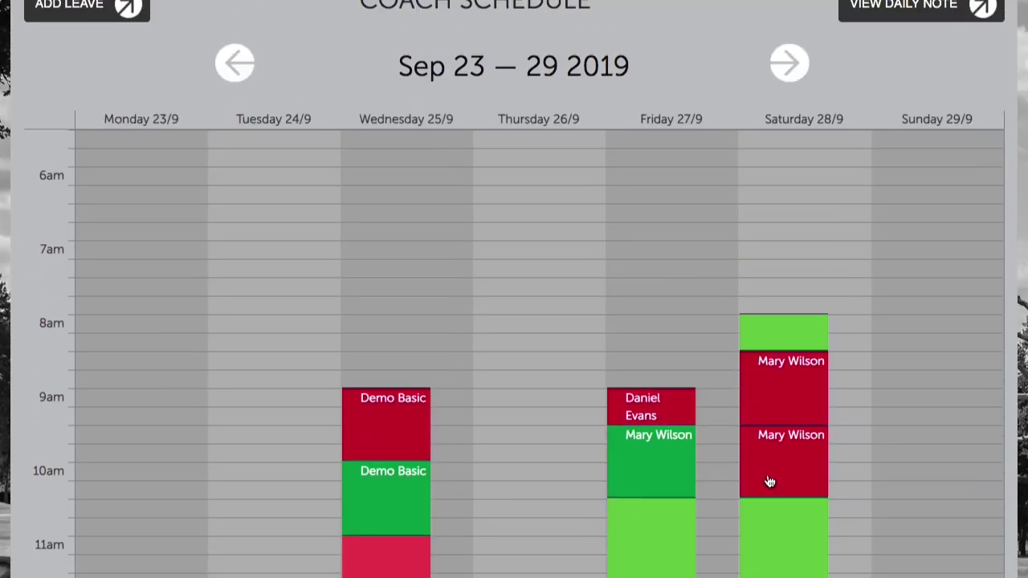
click(784, 479)
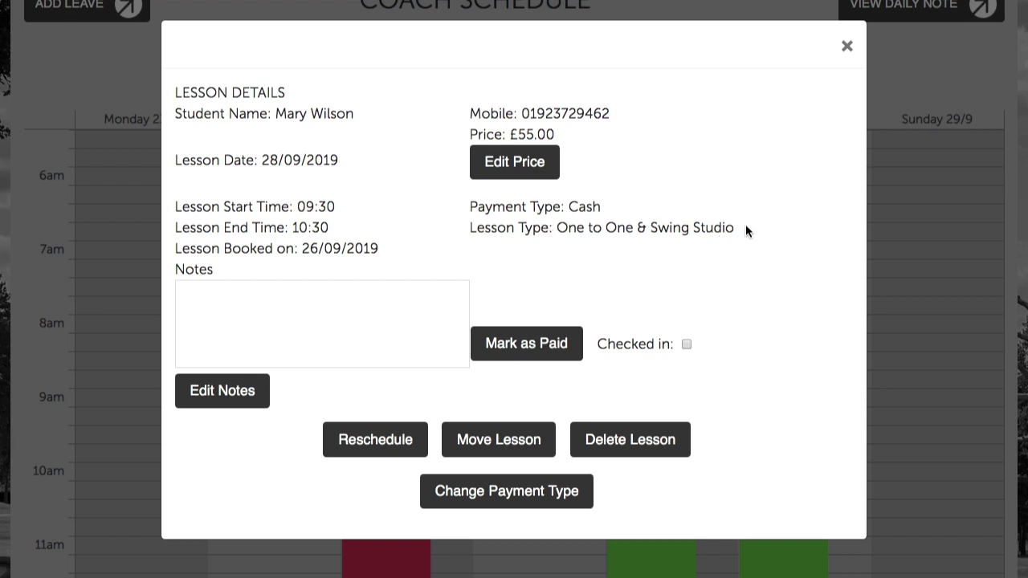
click(847, 46)
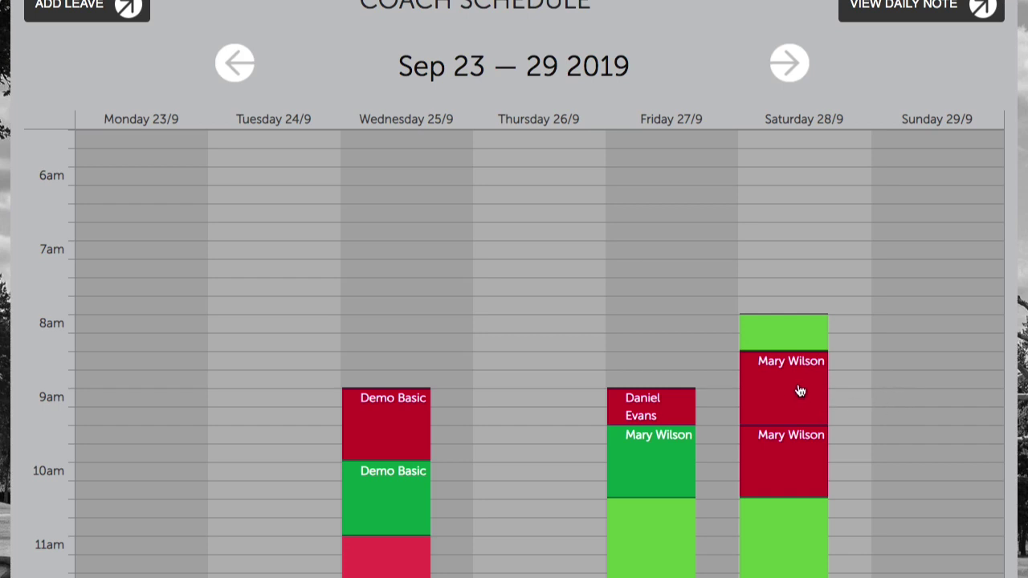
click(791, 395)
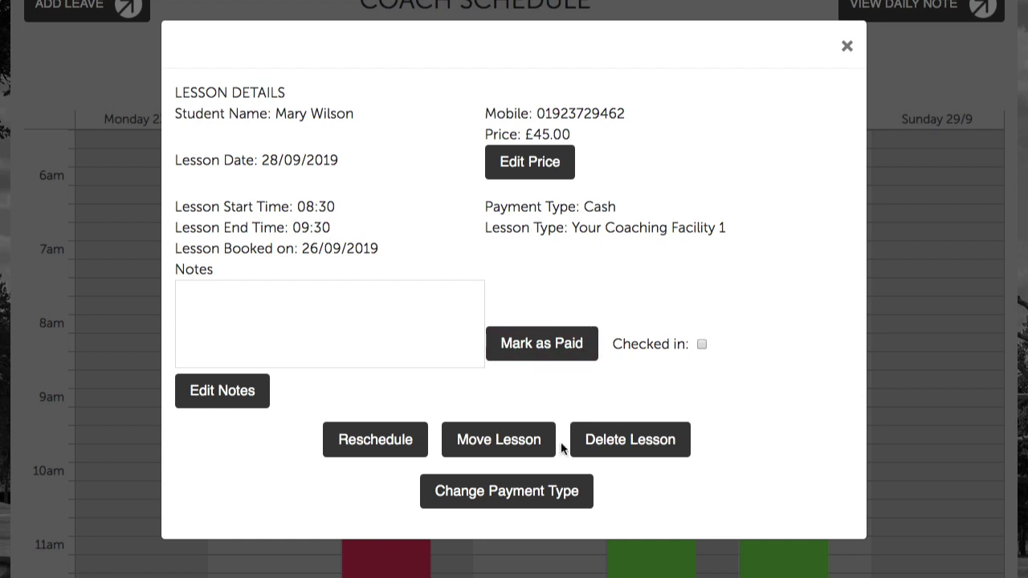
Switch the 08:30 lesson's payment from cash to the first 60-minute voucher.
click(517, 493)
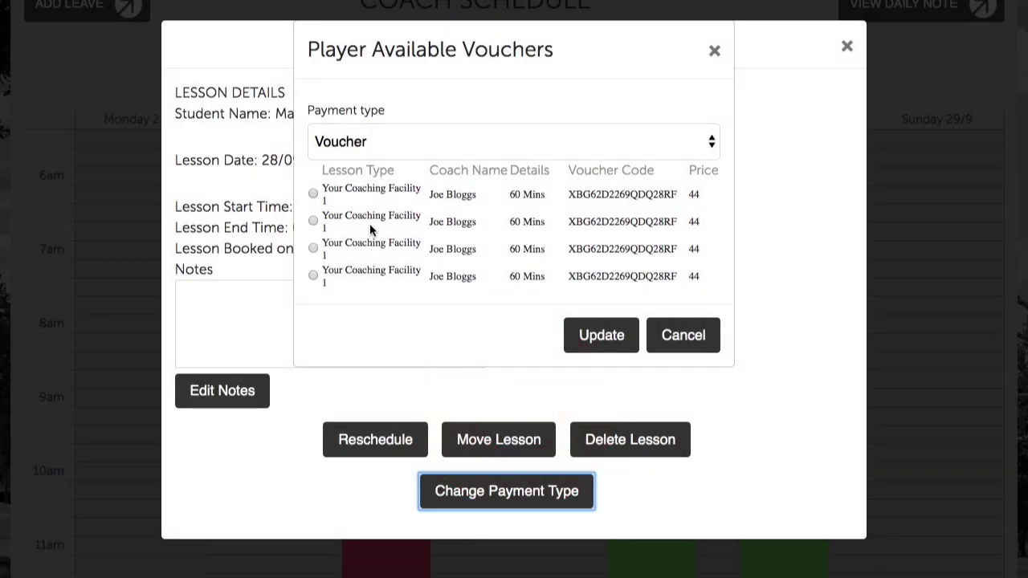
click(337, 144)
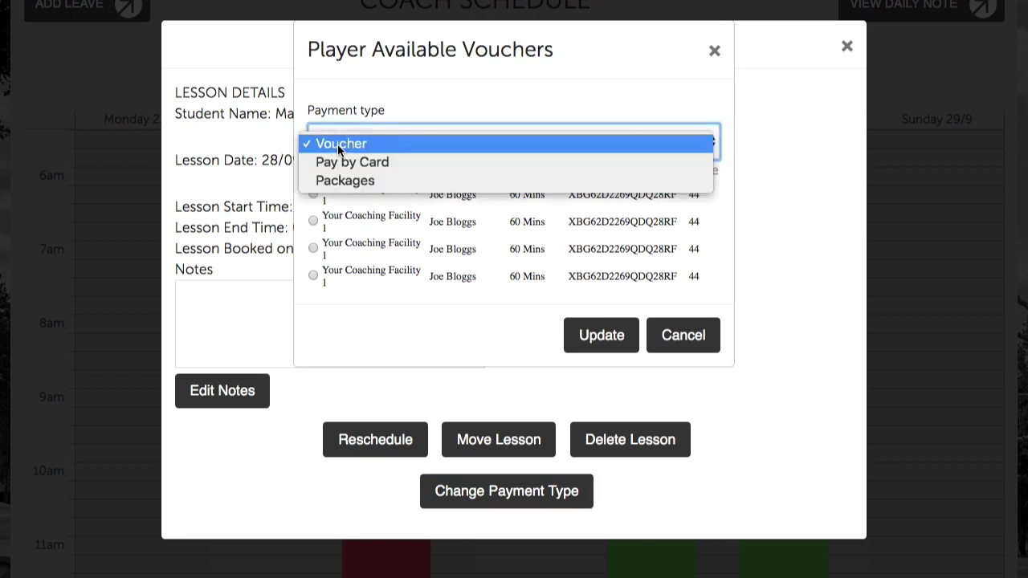
click(414, 117)
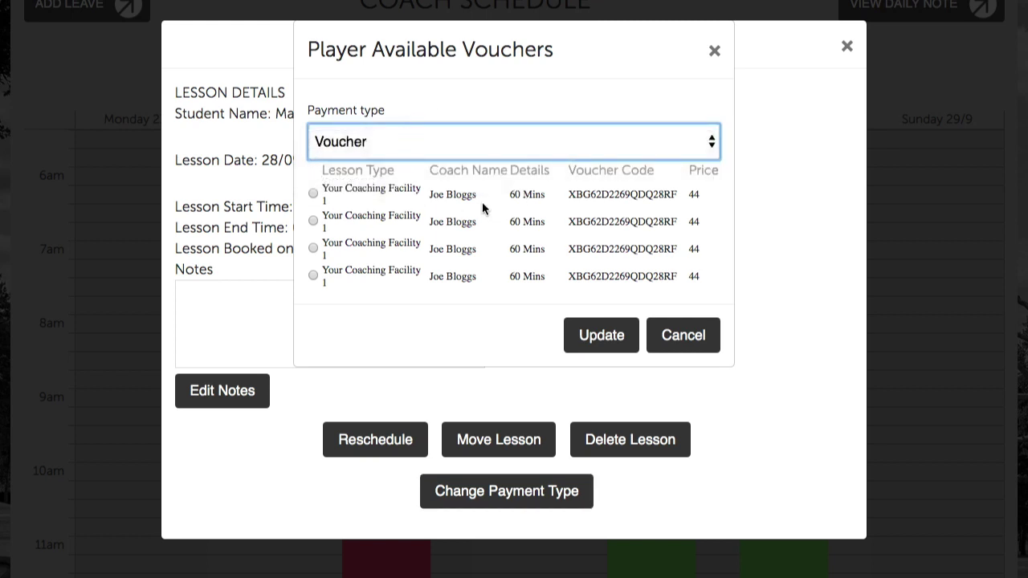
click(313, 194)
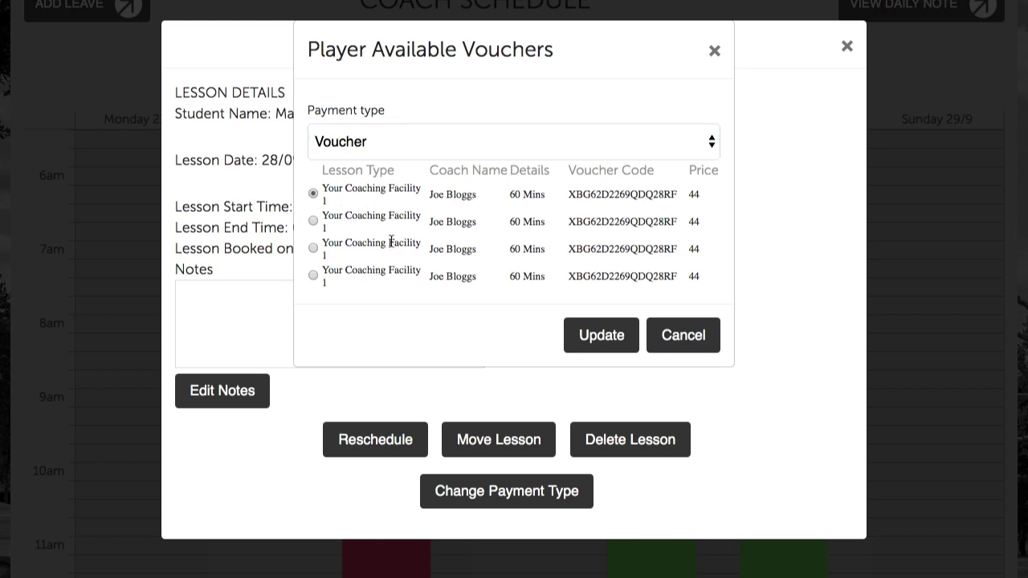
click(582, 333)
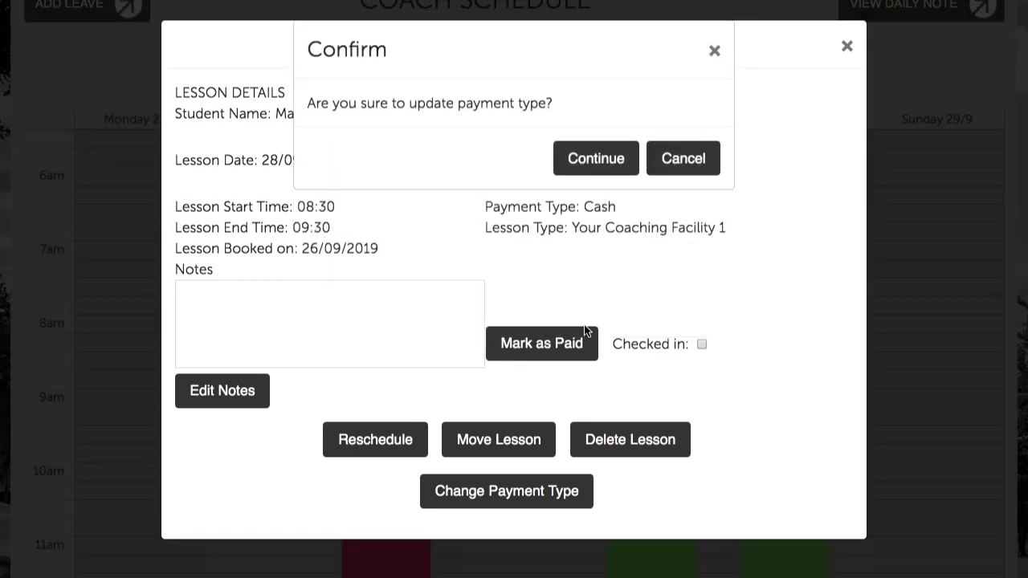
click(600, 159)
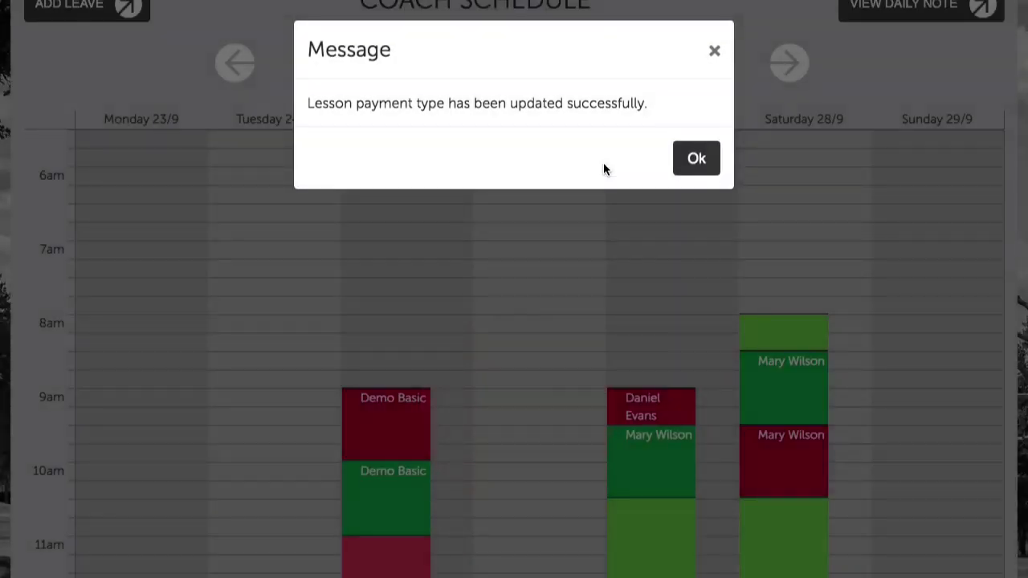
click(695, 159)
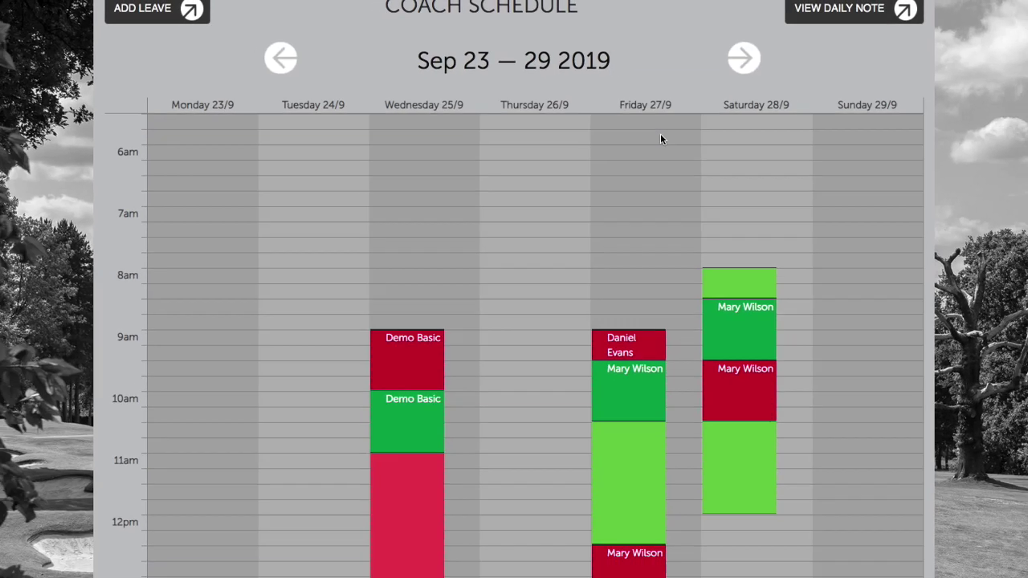